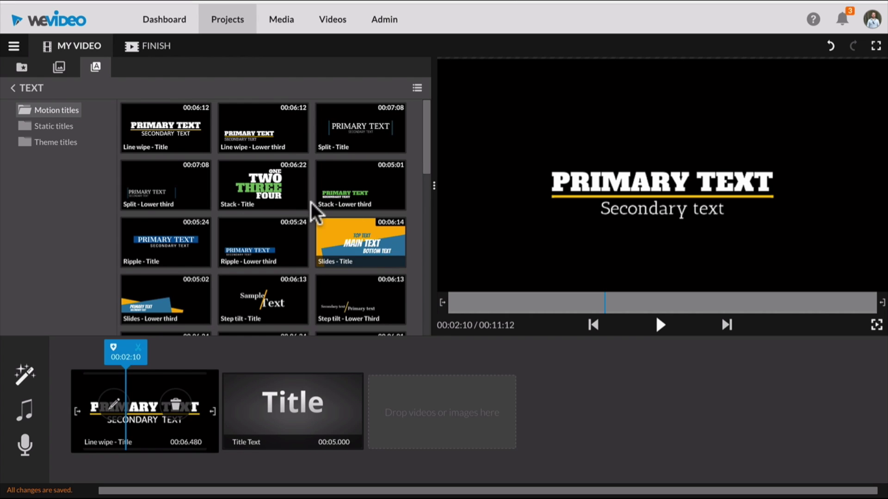
- Open the main project menu while the Motion titles library is showing
{"action": "mouse_move", "coordinate": [359, 243]}
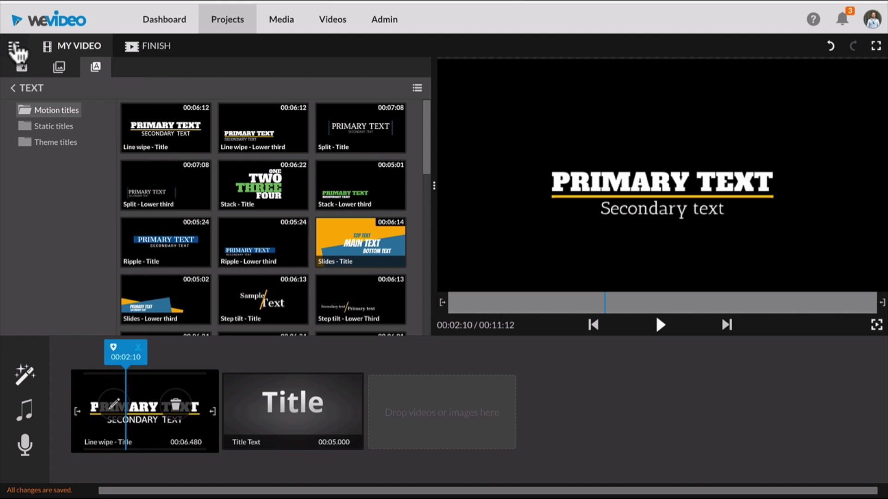
{"action": "left_click", "coordinate": [14, 46]}
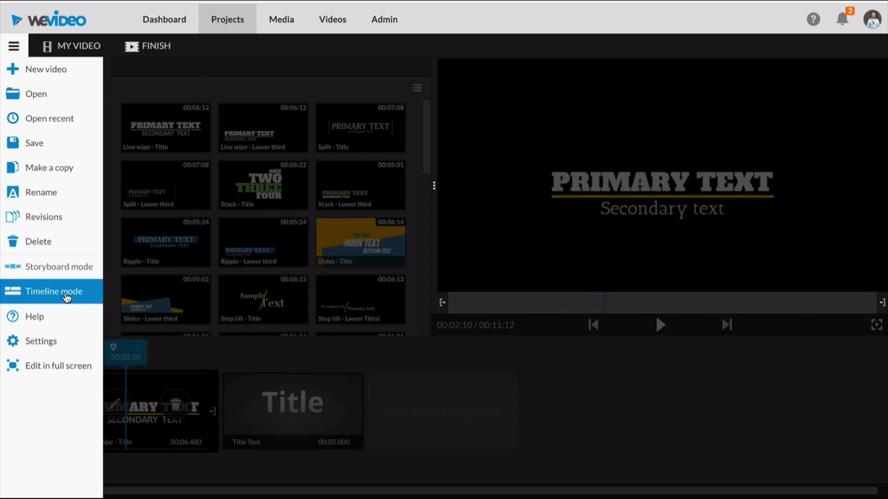
- Close the menu and place the Split - Title motion title after the Line wipe title
{"action": "left_click", "coordinate": [650, 386]}
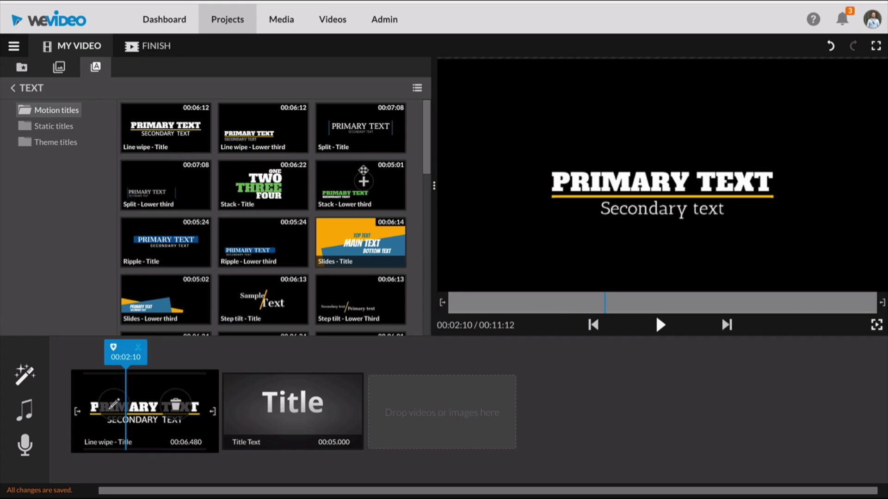
{"action": "left_click", "coordinate": [349, 121]}
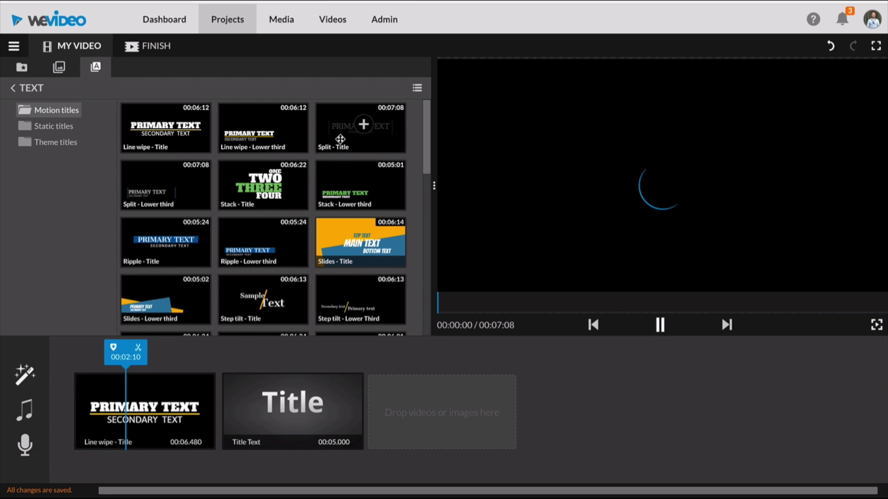
{"action": "left_click_drag", "start_coordinate": [349, 121], "coordinate": [291, 406]}
- Change the Split - Title text to HELLO / There, with HELLO in the 3Dumb font
{"action": "left_click", "coordinate": [277, 409]}
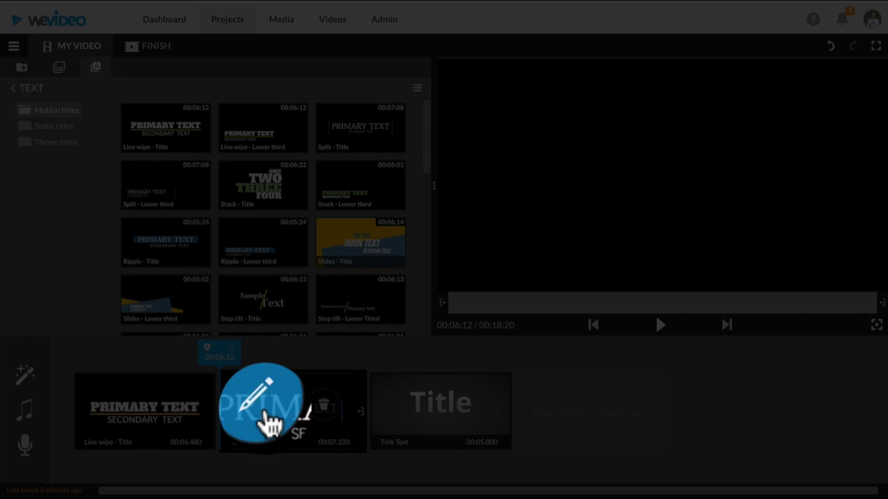
{"action": "left_click", "coordinate": [267, 412]}
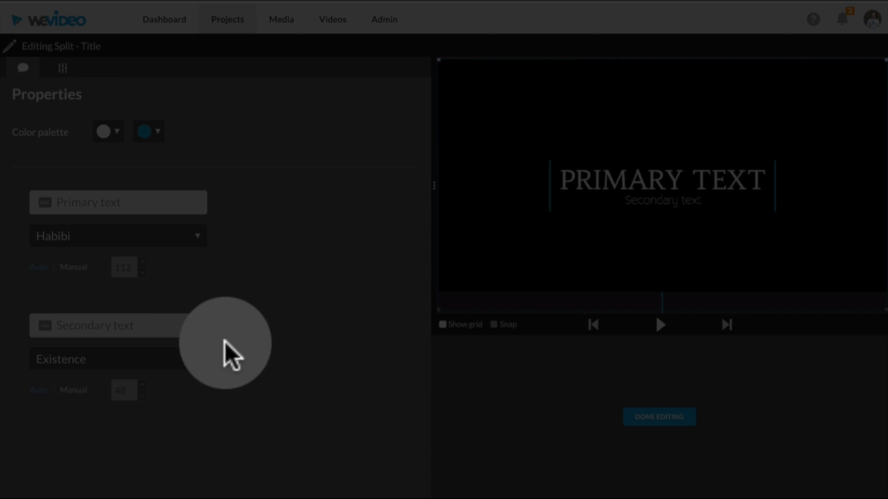
{"action": "left_click", "coordinate": [140, 198]}
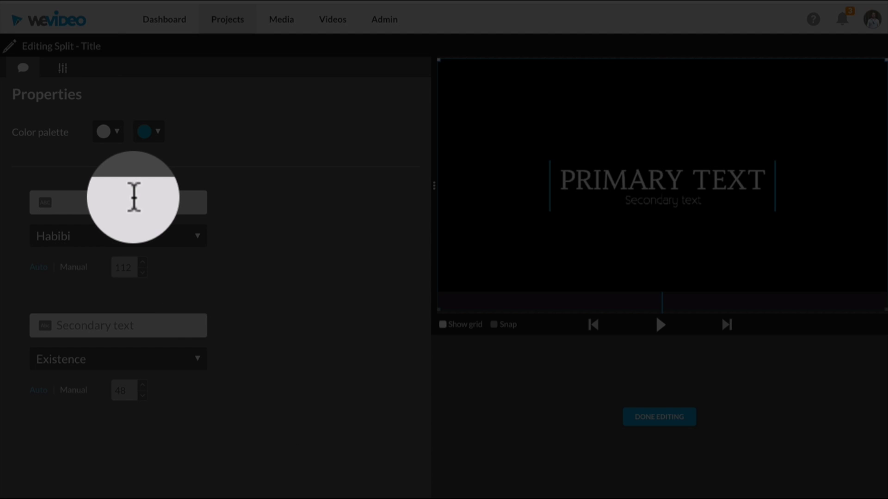
{"action": "type", "text": "Hello"}
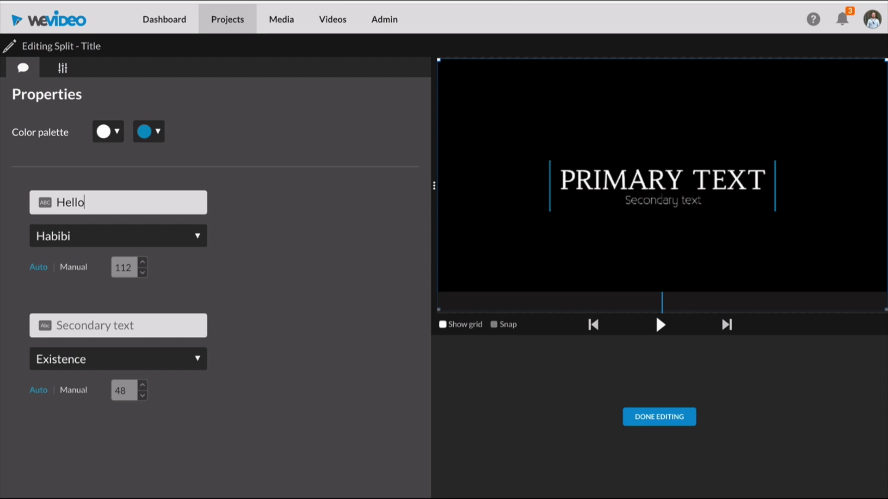
{"action": "left_click", "coordinate": [164, 235]}
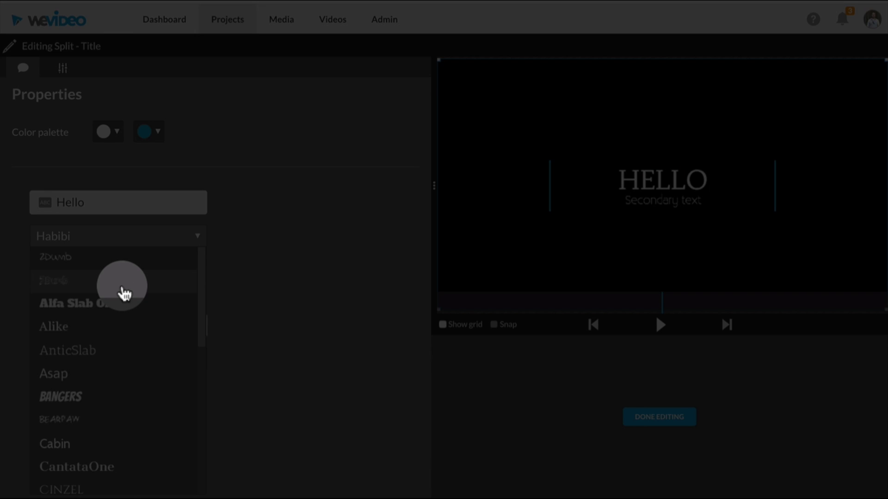
{"action": "left_click", "coordinate": [122, 288]}
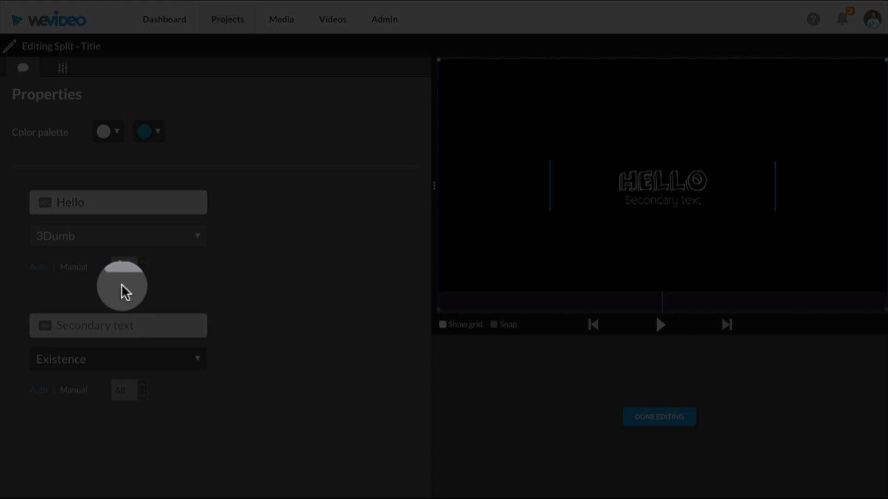
{"action": "left_click", "coordinate": [121, 327]}
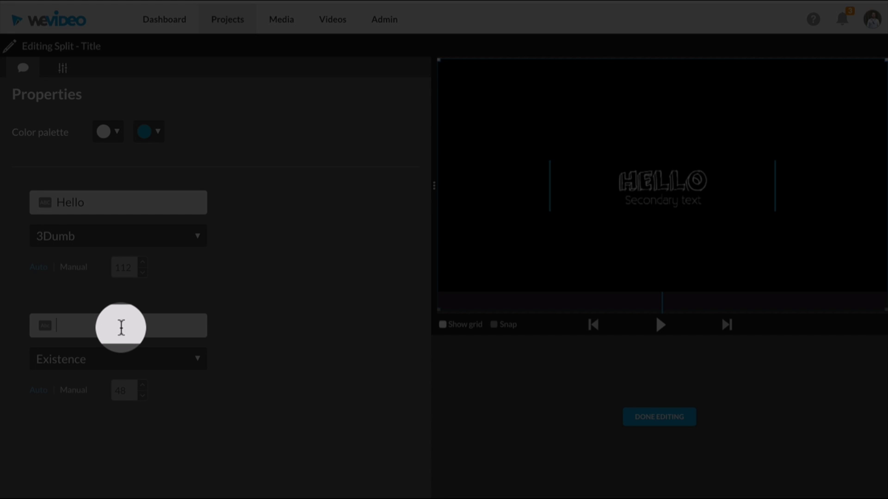
{"action": "type", "text": "There"}
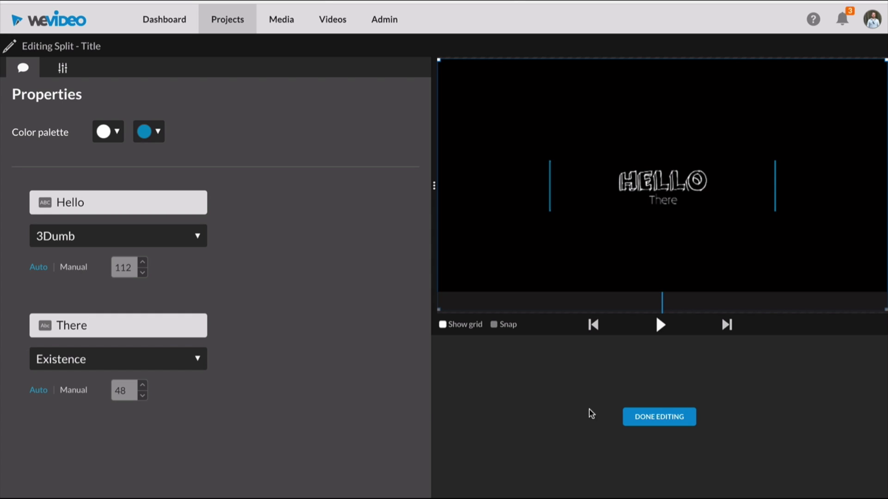
- Make the title text red and return to the storyboard
{"action": "left_click", "coordinate": [117, 135]}
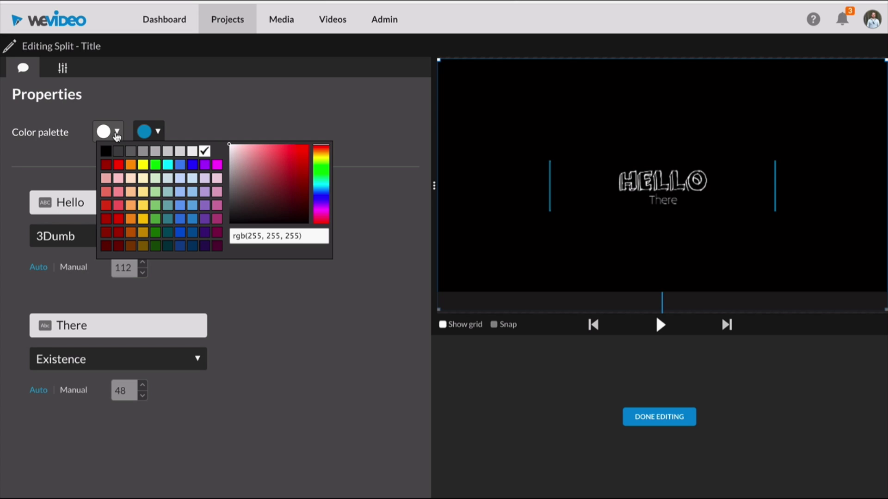
{"action": "left_click", "coordinate": [119, 165]}
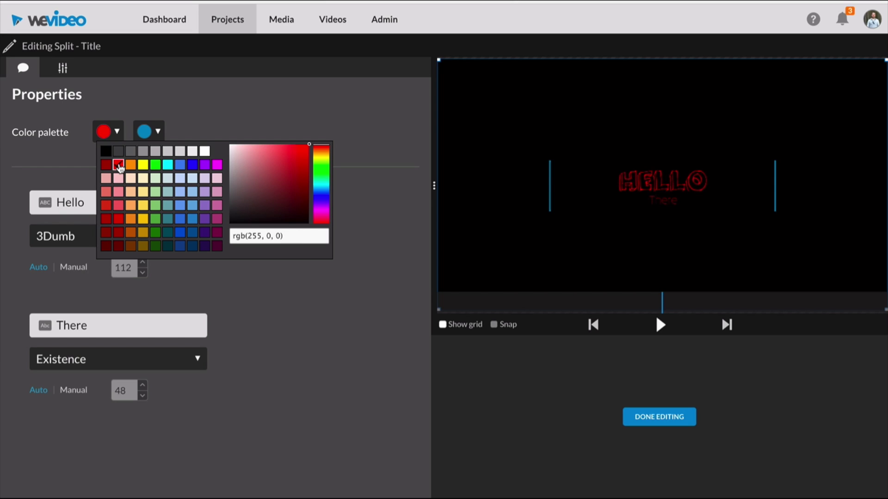
{"action": "left_click", "coordinate": [148, 132]}
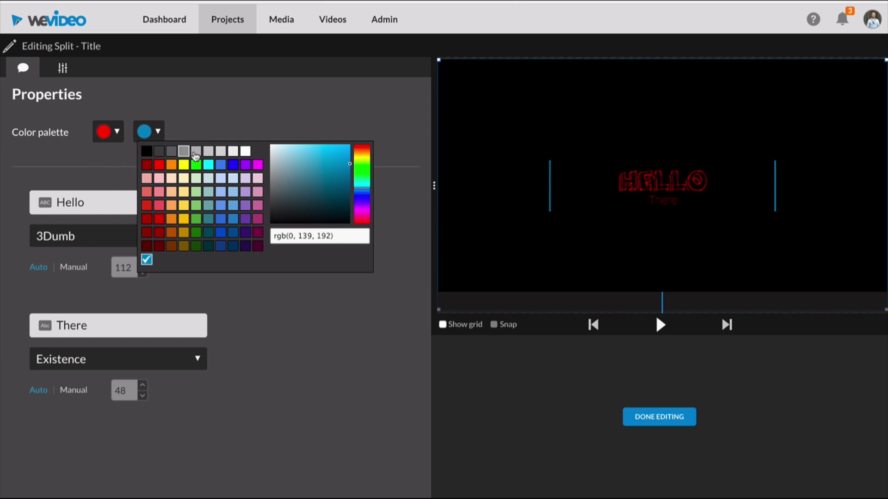
{"action": "left_click", "coordinate": [658, 426]}
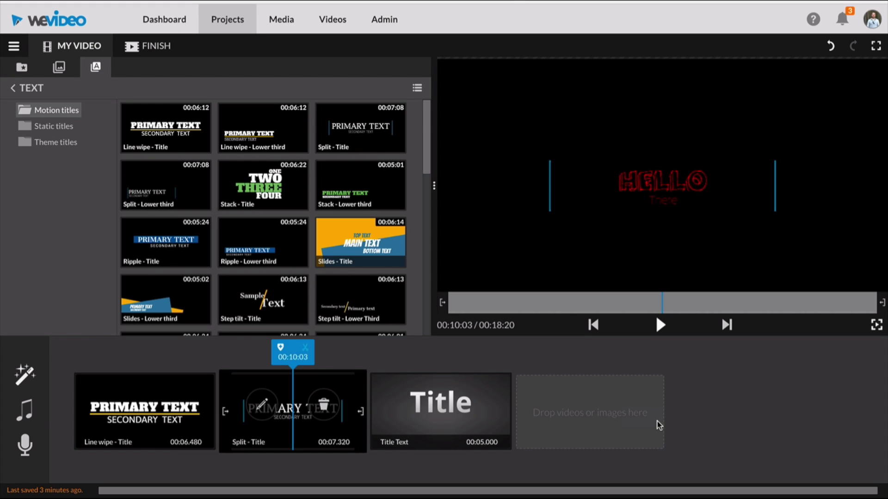
- Play the project from the start, pause at 00:03:23, and open the project menu
{"action": "left_click", "coordinate": [660, 326]}
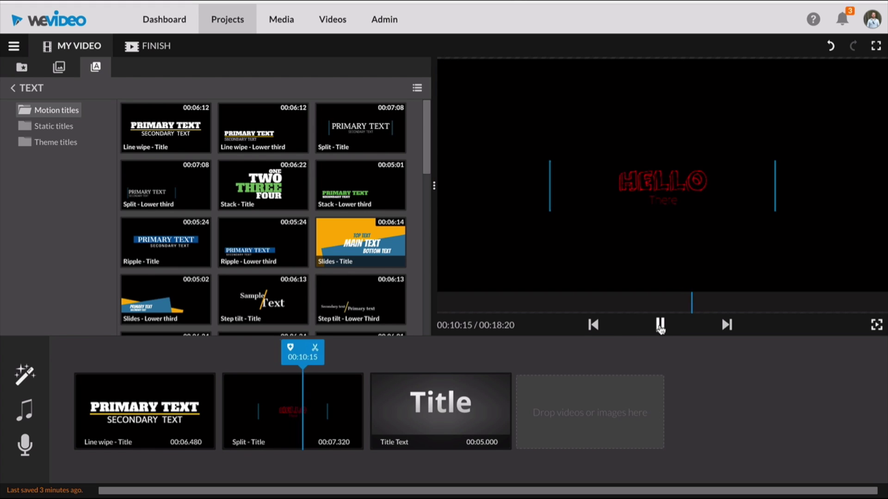
{"action": "left_click", "coordinate": [221, 352]}
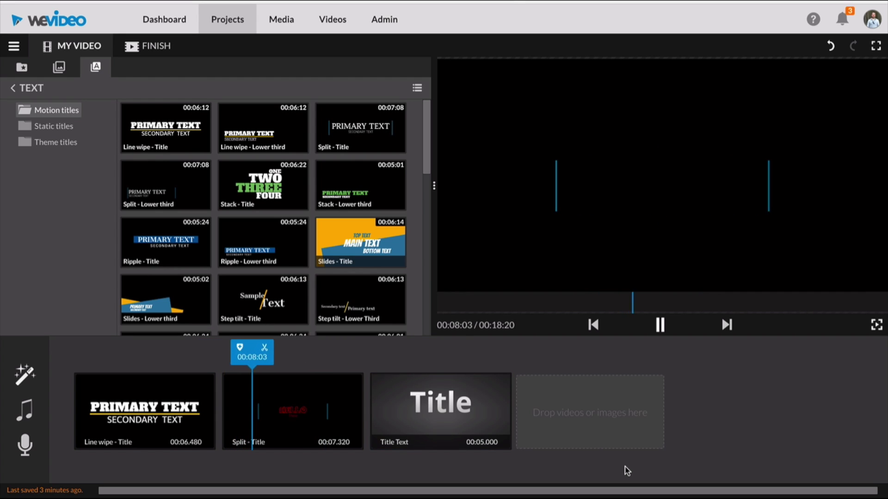
{"action": "left_click", "coordinate": [662, 328]}
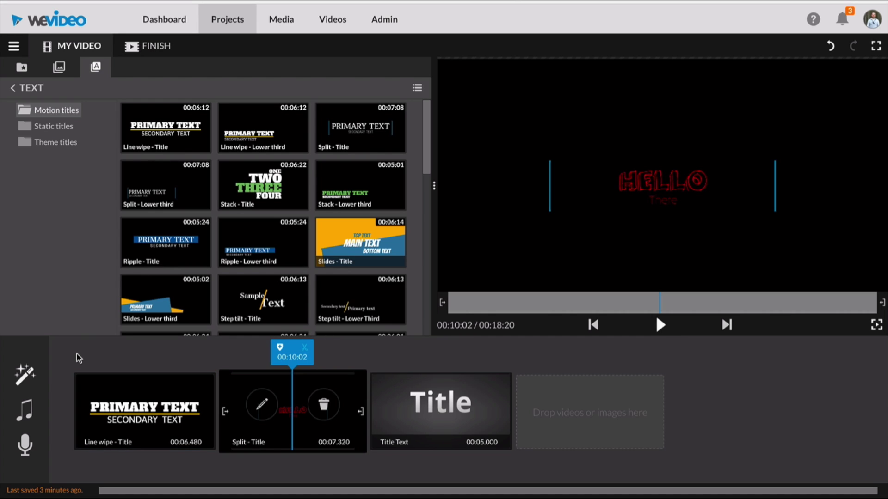
{"action": "left_click", "coordinate": [76, 356]}
{"action": "left_click", "coordinate": [662, 326]}
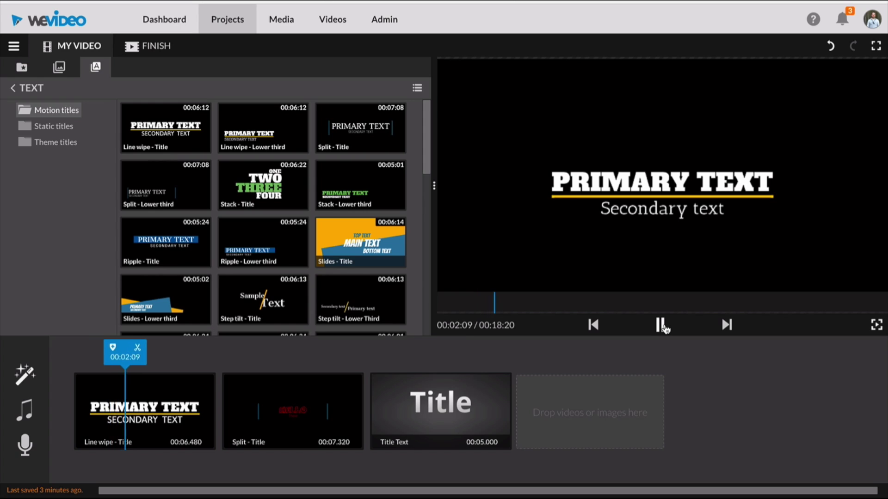
{"action": "left_click", "coordinate": [661, 326]}
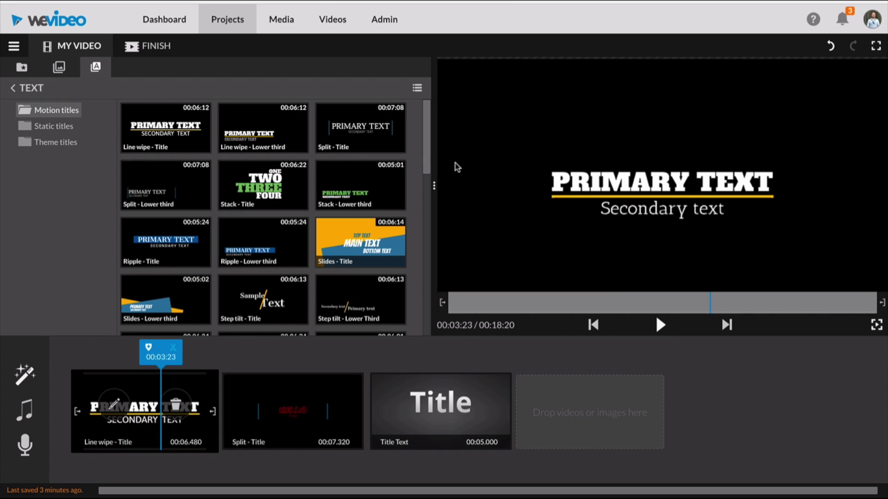
{"action": "left_click_drag", "start_coordinate": [429, 157], "coordinate": [411, 207]}
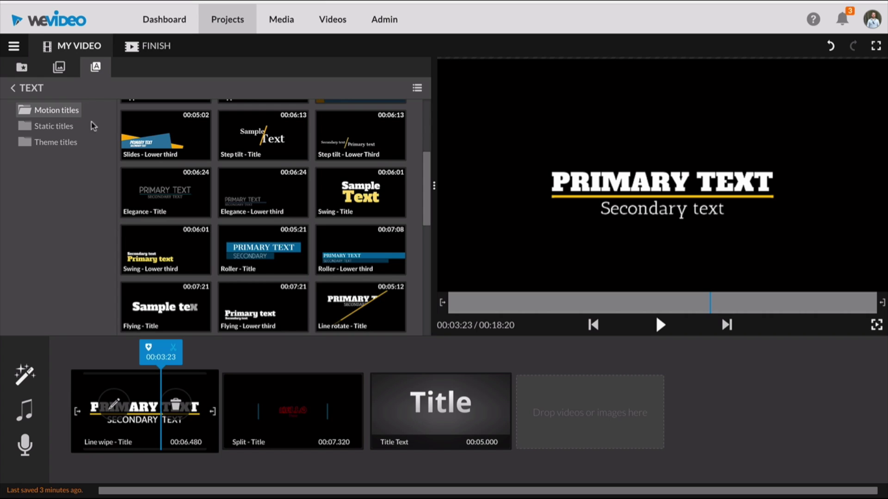
{"action": "left_click", "coordinate": [15, 47]}
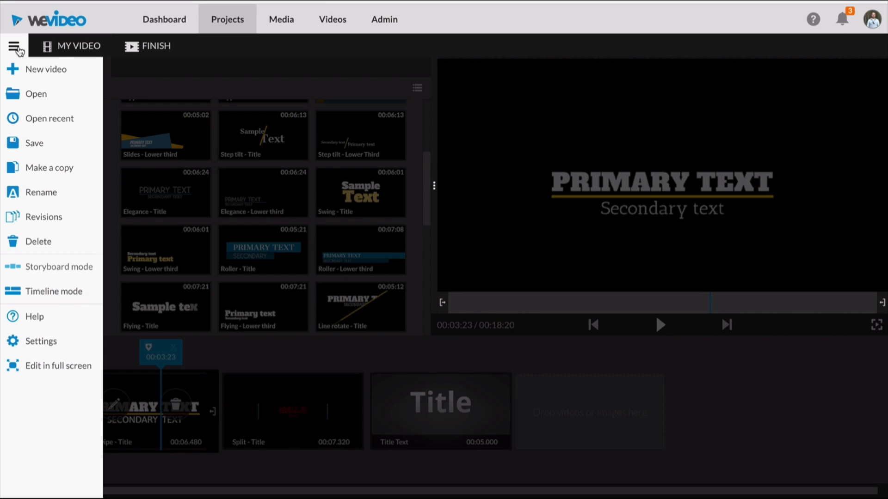
- Switch to timeline mode, delete the Split - Title clip, and add the 3-8-17 aerial clip to Video 1
{"action": "left_click", "coordinate": [38, 292]}
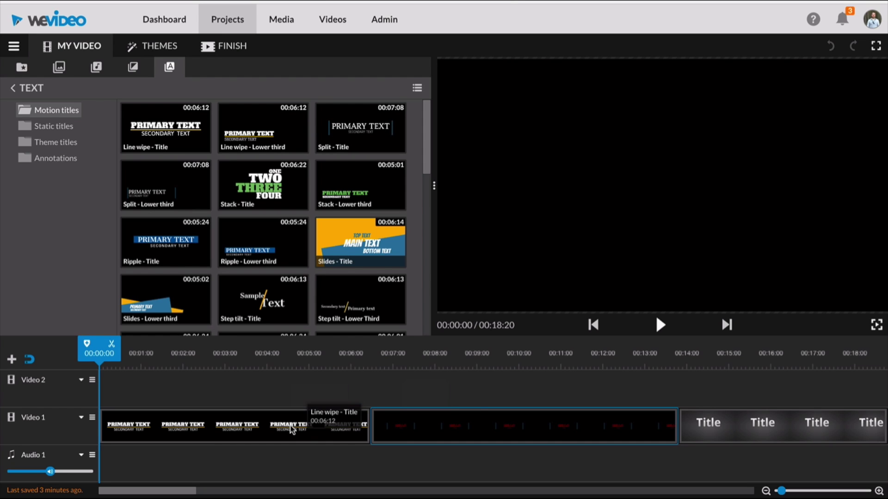
{"action": "left_click", "coordinate": [447, 418]}
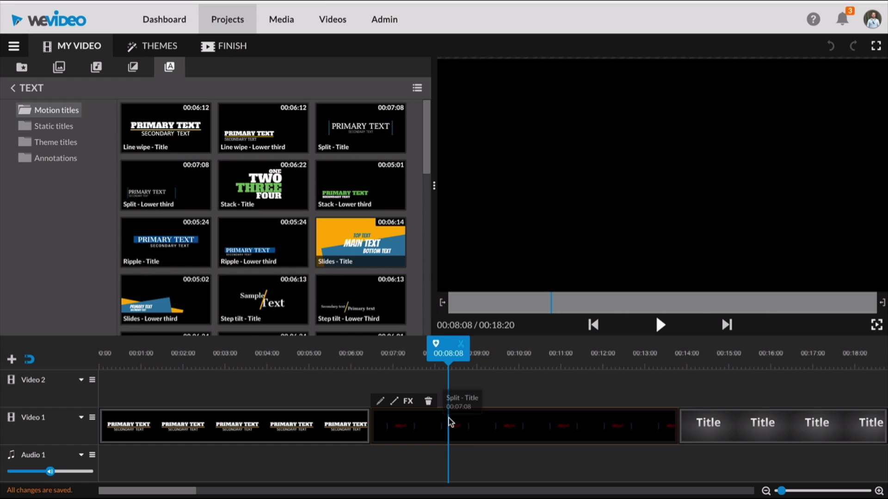
{"action": "left_click", "coordinate": [426, 403]}
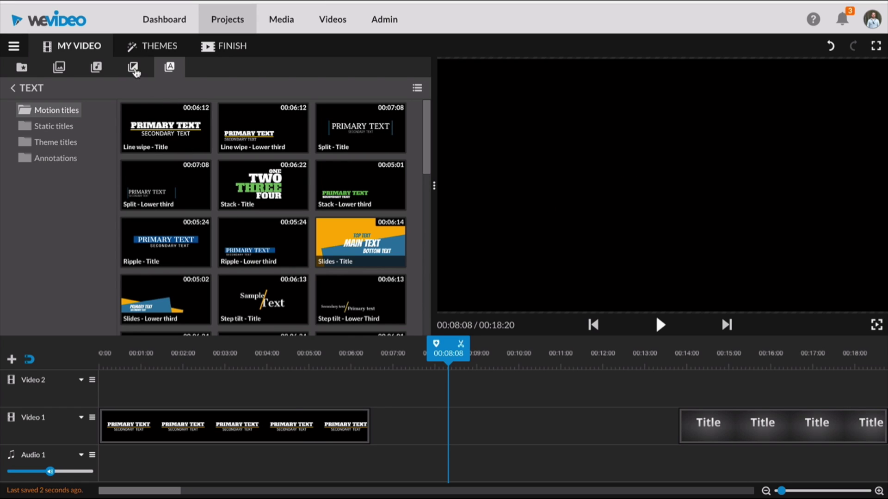
{"action": "left_click", "coordinate": [22, 67]}
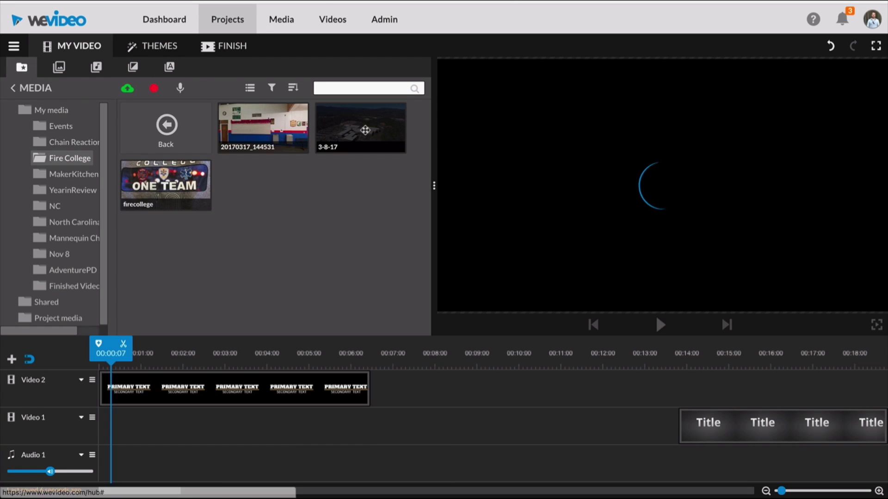
{"action": "left_click_drag", "start_coordinate": [364, 131], "coordinate": [115, 423]}
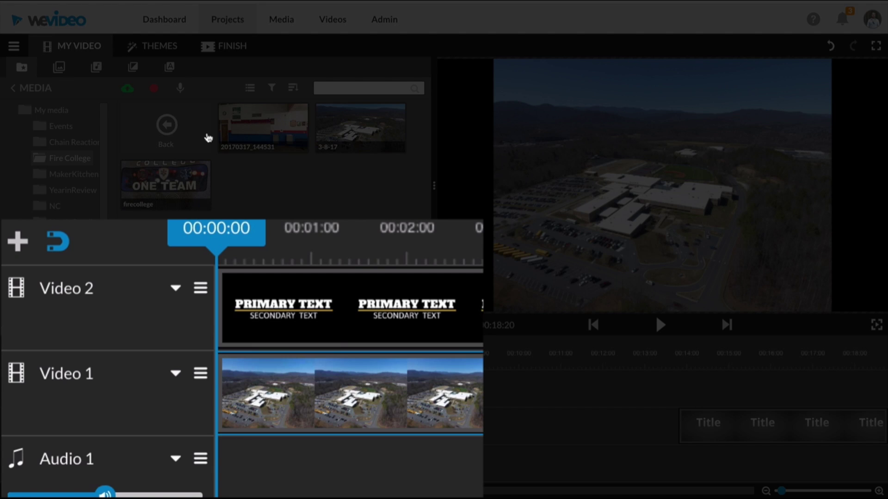
- Stop the overlay preview and browse the Static title templates
{"action": "left_click", "coordinate": [170, 69]}
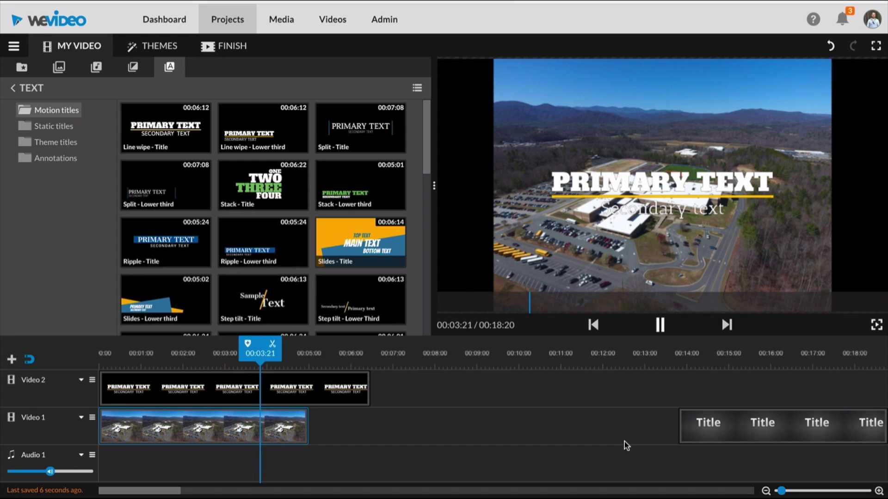
{"action": "left_click", "coordinate": [660, 325]}
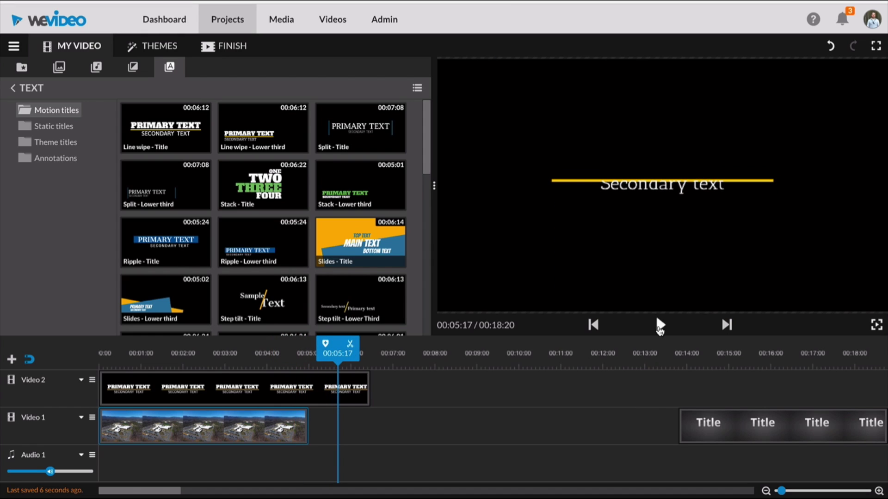
{"action": "left_click", "coordinate": [64, 131]}
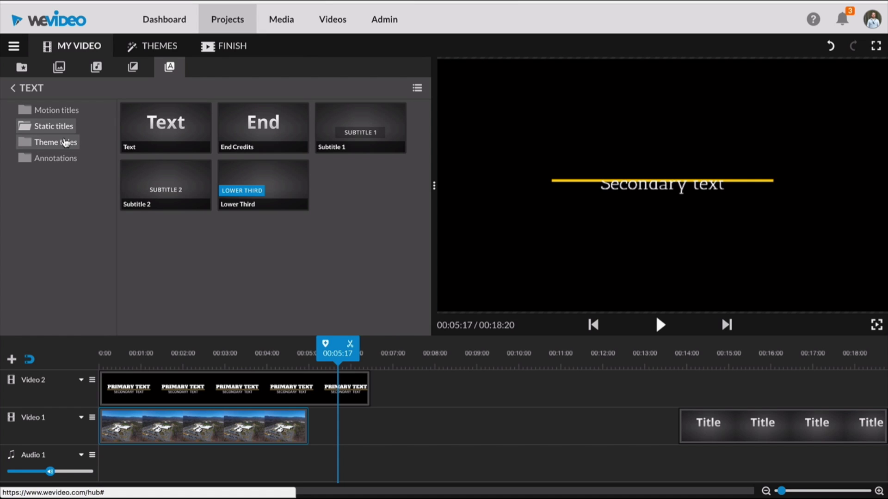
- Browse the Theme titles, Annotations and Motion titles categories
{"action": "left_click", "coordinate": [65, 143]}
{"action": "left_click", "coordinate": [56, 159]}
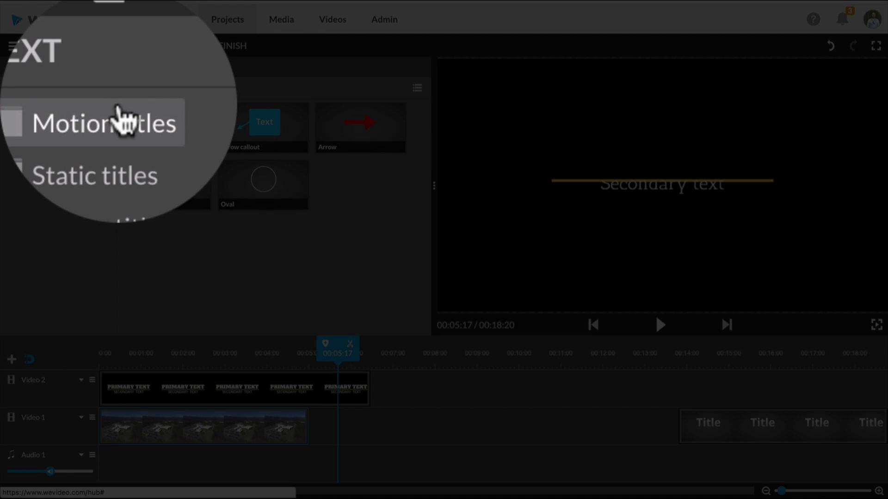
{"action": "left_click", "coordinate": [56, 111]}
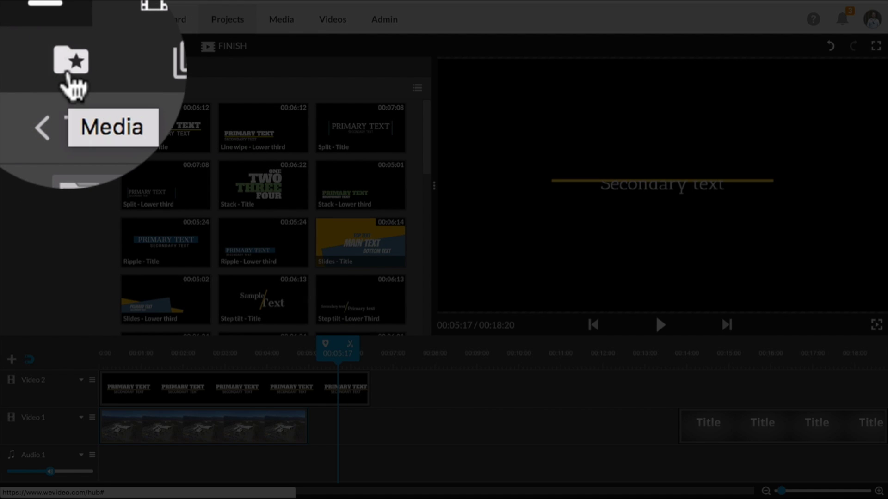
- Open the Elements folder under Shared in the media library
{"action": "left_click", "coordinate": [21, 48]}
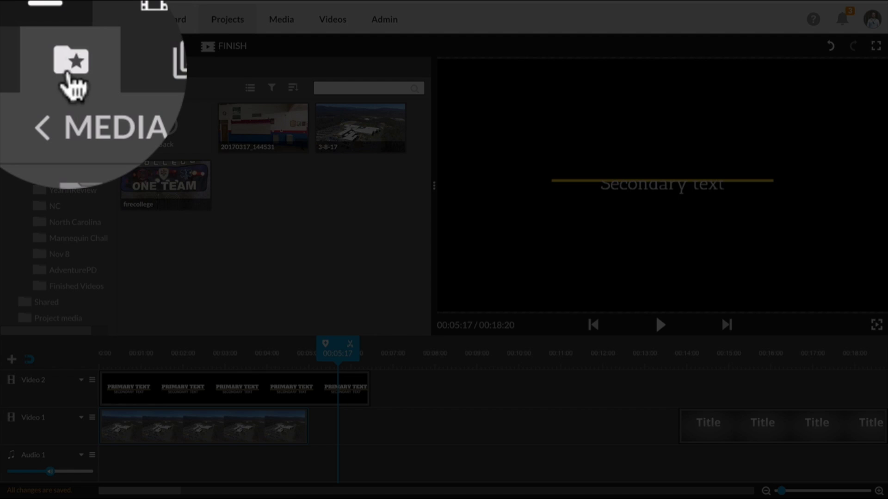
{"action": "left_click", "coordinate": [13, 89]}
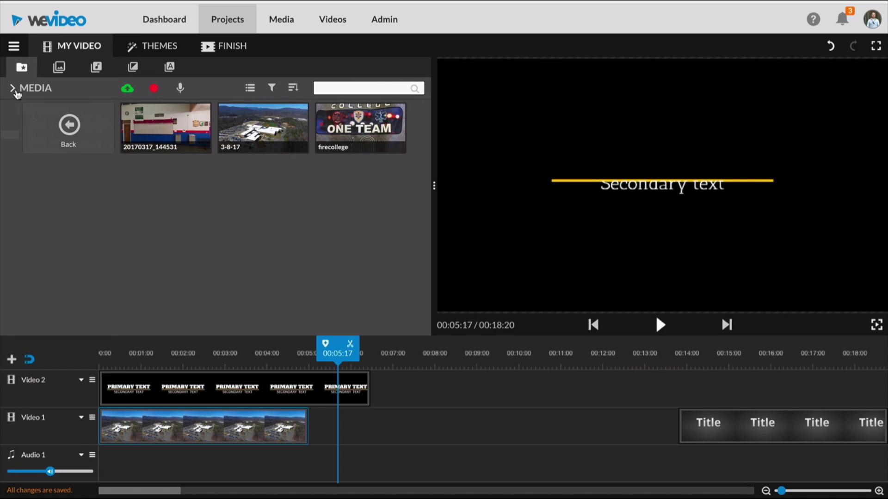
{"action": "left_click", "coordinate": [12, 90]}
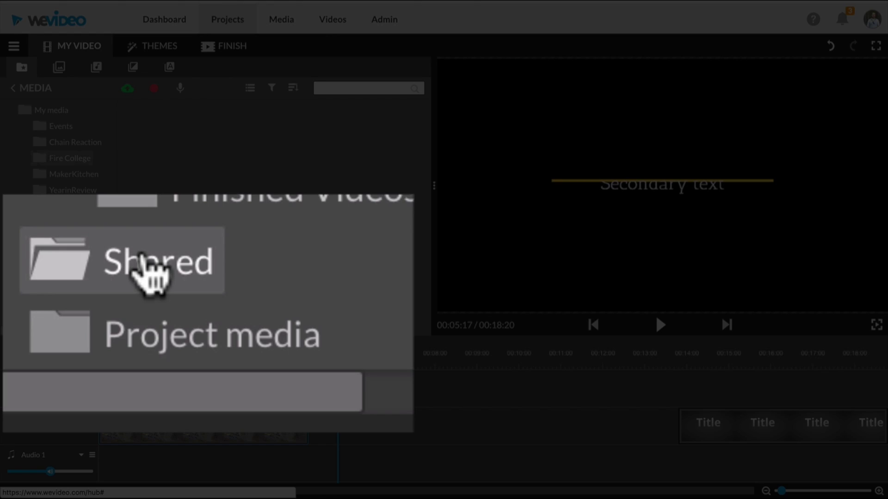
{"action": "left_click", "coordinate": [144, 261]}
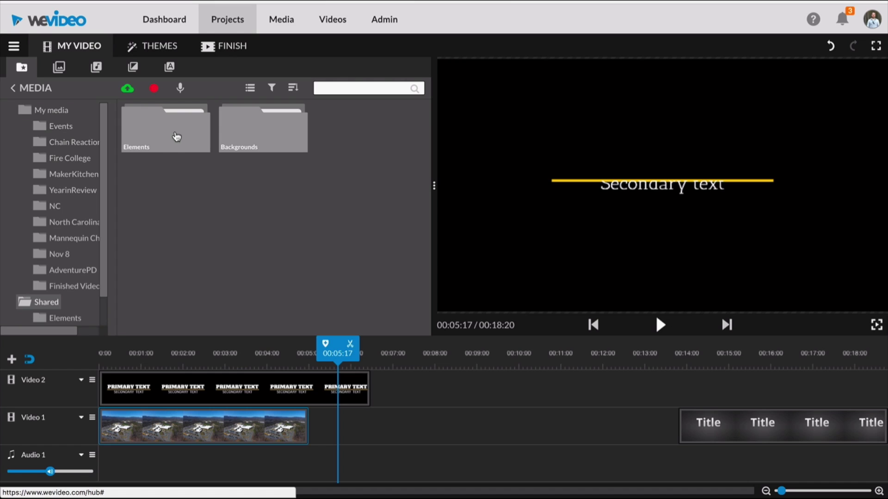
{"action": "left_click", "coordinate": [177, 136]}
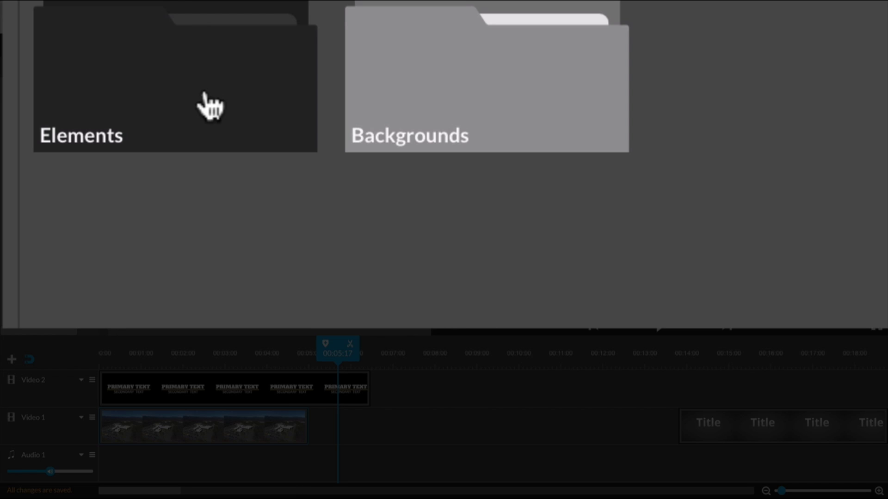
{"action": "left_click", "coordinate": [214, 114]}
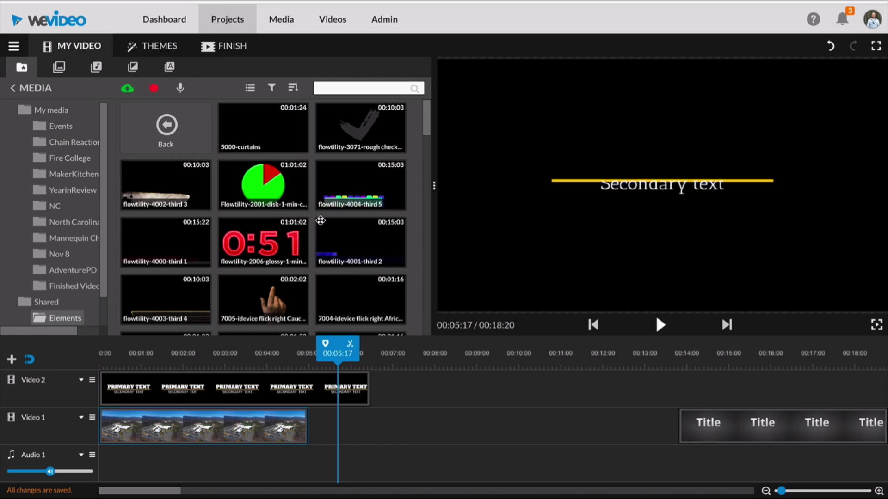
- Scroll past the Elements clips and open Backgrounds under Shared to list the flowtility backgrounds
{"action": "scroll", "coordinate": [328, 213], "scroll_direction": "down", "scroll_amount": 3}
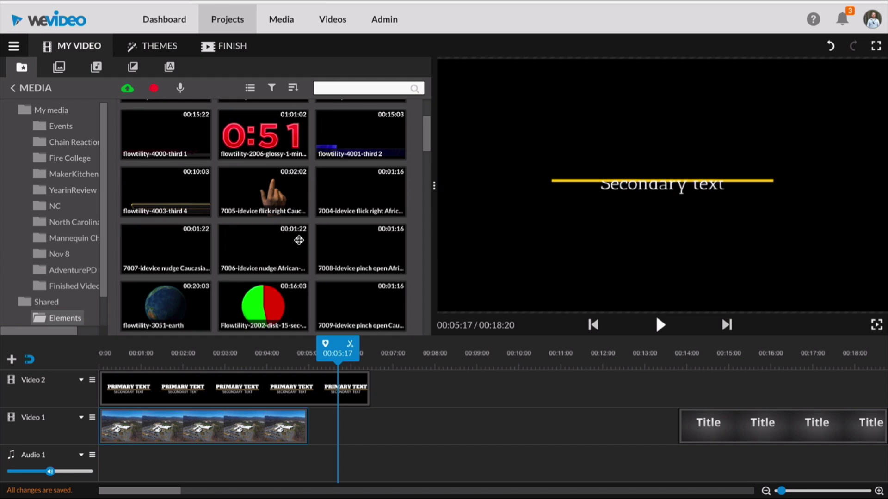
{"action": "scroll", "coordinate": [31, 236], "scroll_direction": "down", "scroll_amount": 2}
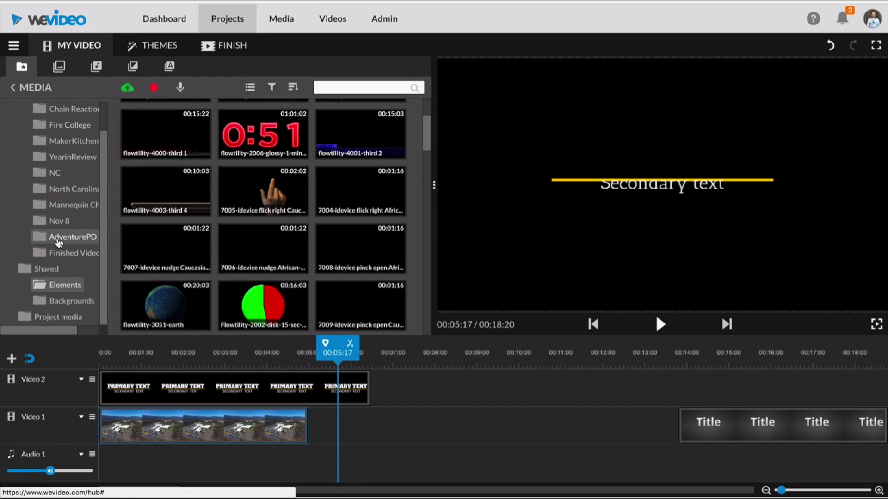
{"action": "left_click", "coordinate": [57, 301]}
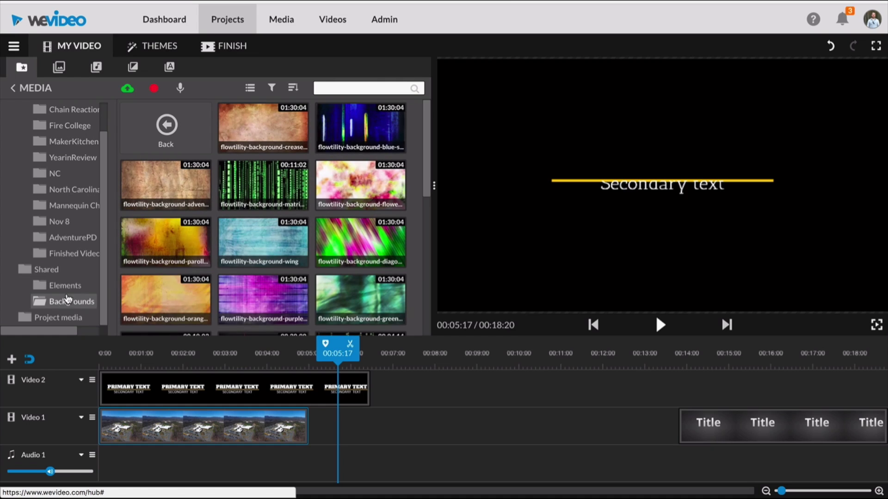